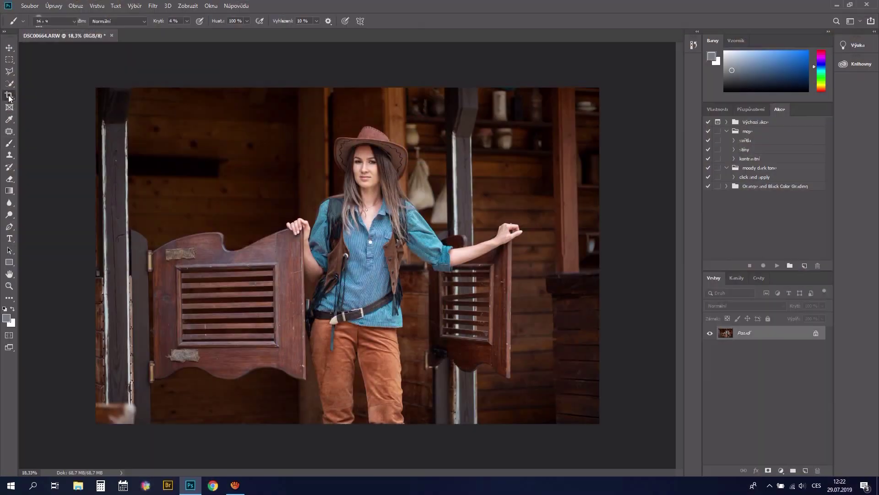
Rotate the photo inside a 16:9 crop frame to straighten it.
{"action": "left_click", "coordinate": [9, 96]}
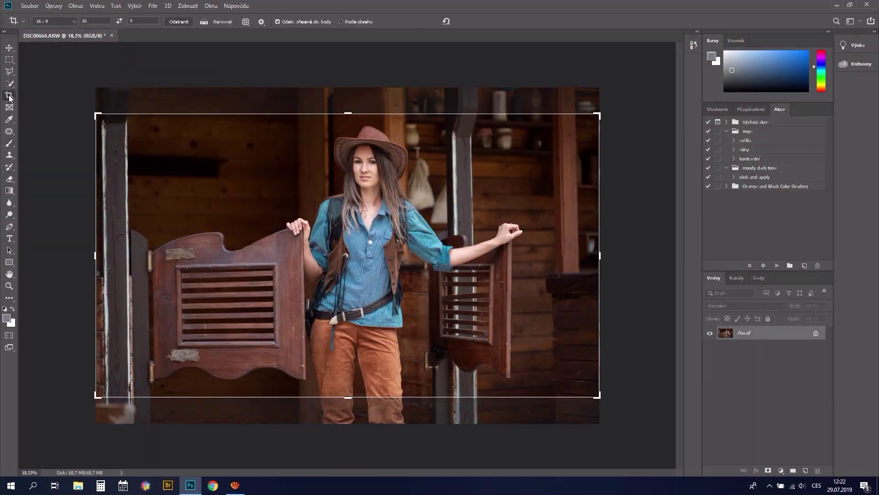
{"action": "left_click", "coordinate": [508, 202]}
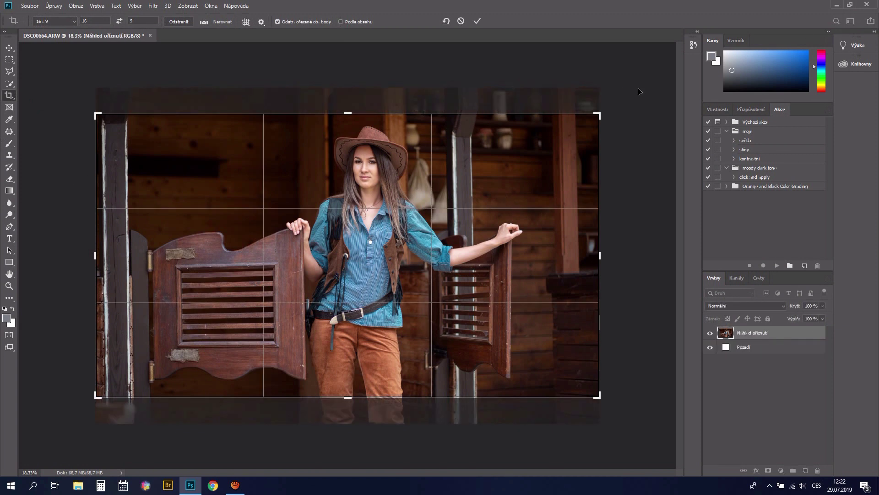
{"action": "left_click_drag", "start_coordinate": [373, 303], "coordinate": [398, 305]}
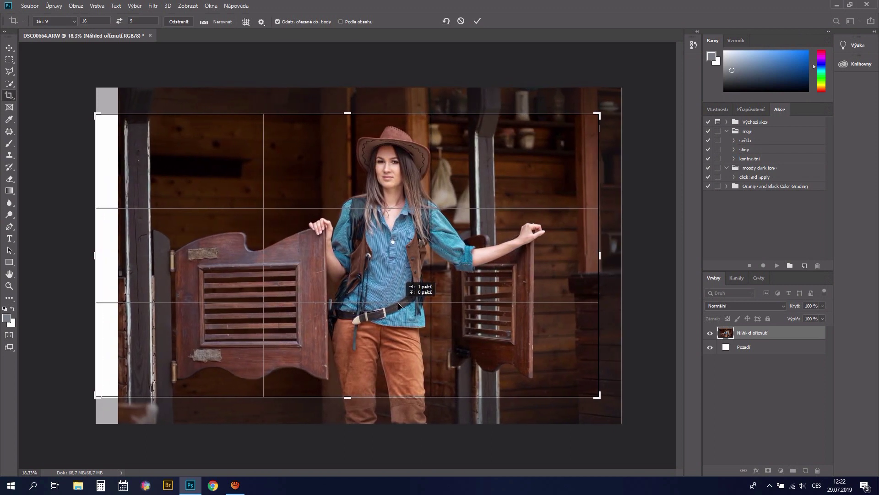
{"action": "left_click_drag", "start_coordinate": [404, 303], "coordinate": [404, 302]}
{"action": "left_click_drag", "start_coordinate": [607, 108], "coordinate": [616, 114]}
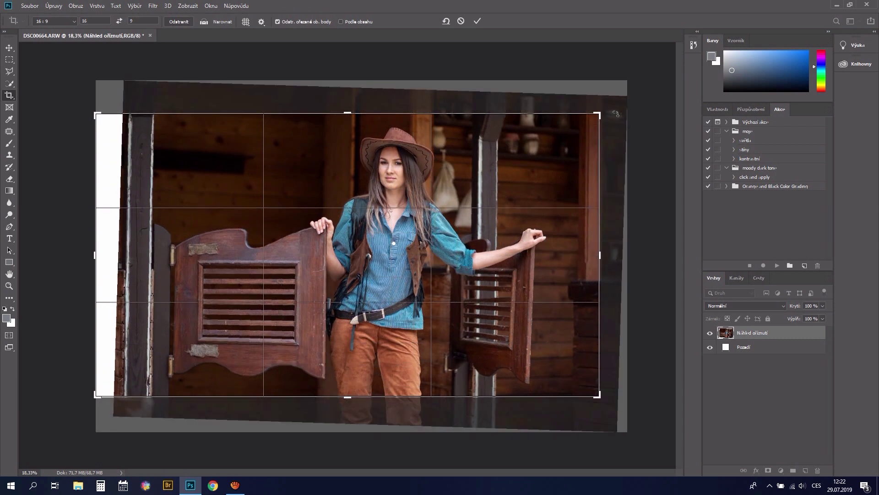
Widen the crop toward the top-right and bottom-left and apply it, leaving a white left strip.
{"action": "left_click_drag", "start_coordinate": [598, 117], "coordinate": [607, 112]}
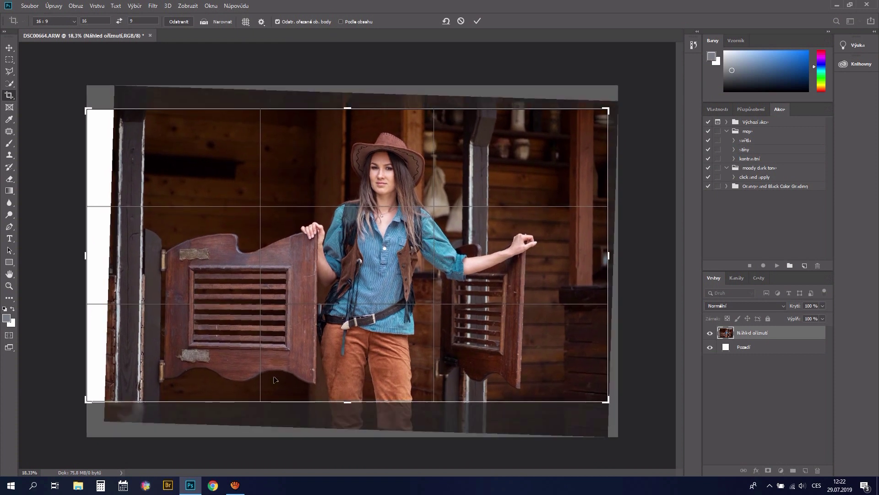
{"action": "left_click_drag", "start_coordinate": [85, 401], "coordinate": [85, 401]}
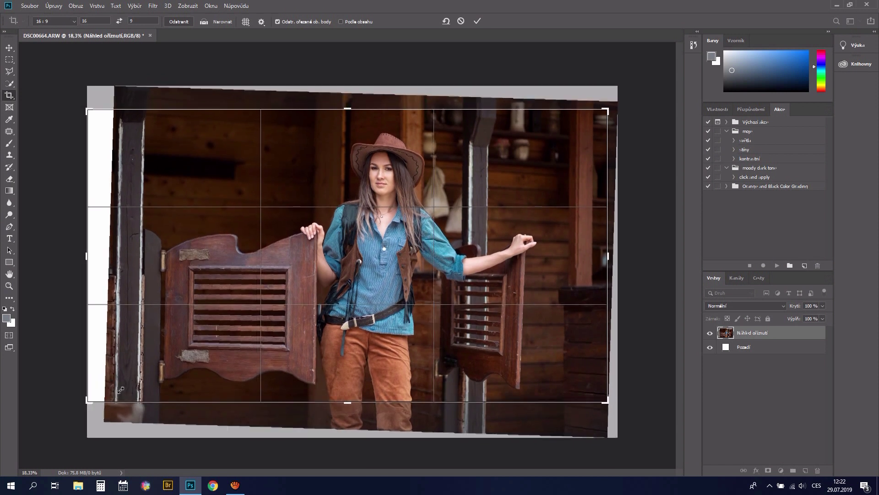
{"action": "key", "text": "Return"}
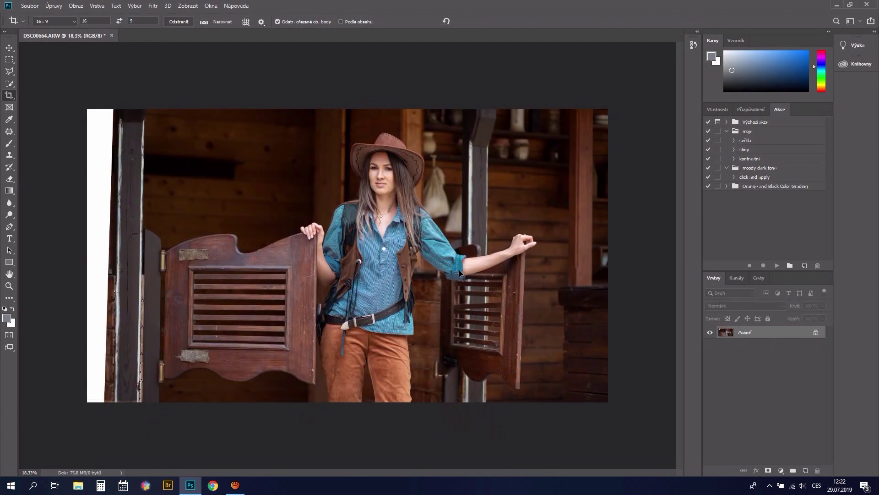
Free-transform the selected left door-post strip, stretching it leftward over the white border.
{"action": "left_click", "coordinate": [9, 59]}
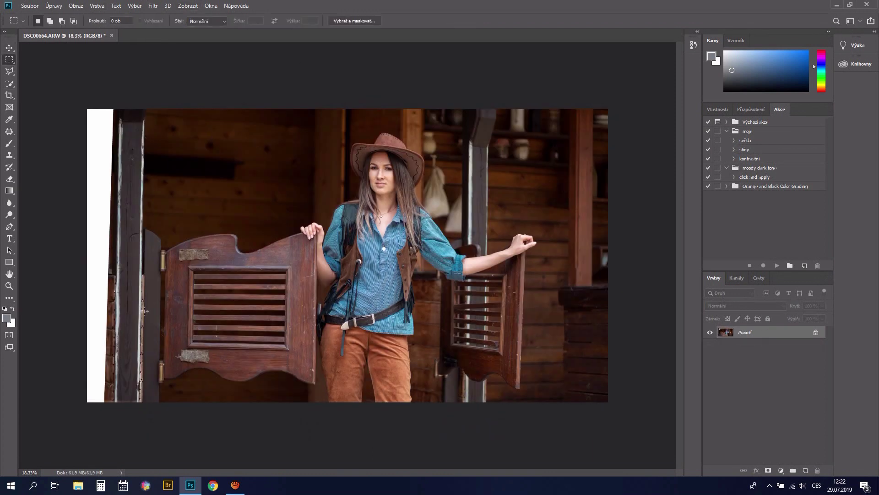
{"action": "mouse_move", "coordinate": [114, 107]}
{"action": "left_mouse_down"}
{"action": "mouse_move", "coordinate": [259, 417]}
{"action": "mouse_move", "coordinate": [157, 420]}
{"action": "left_mouse_up"}
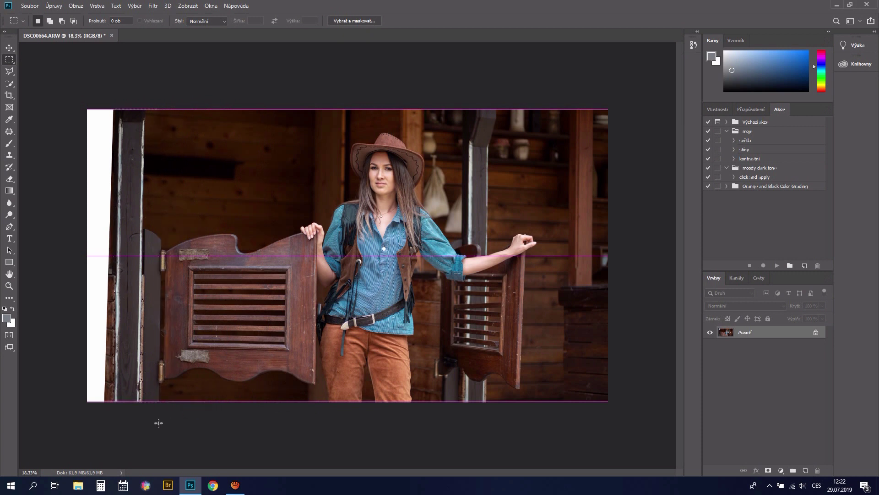
{"action": "right_click", "coordinate": [127, 235]}
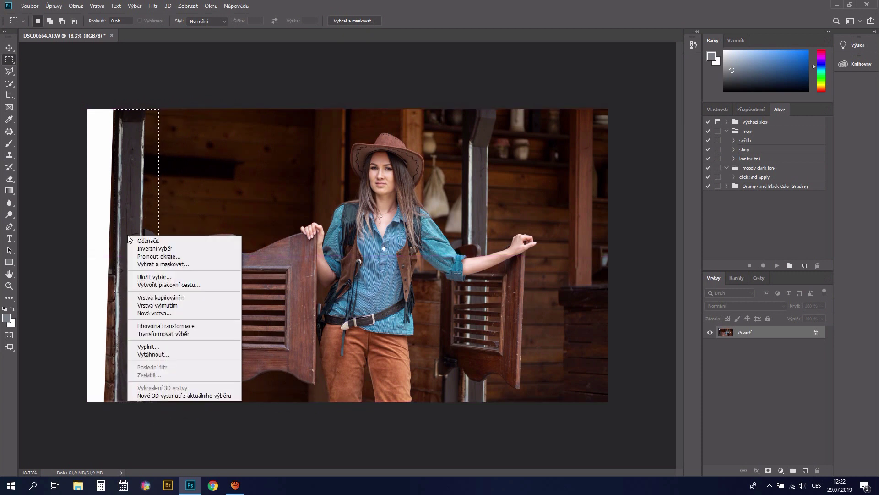
{"action": "left_click", "coordinate": [163, 325]}
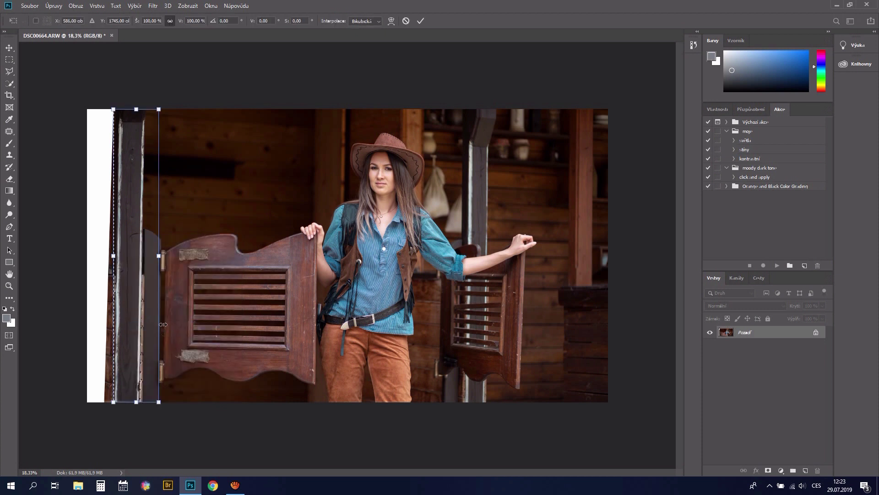
{"action": "right_click", "coordinate": [128, 208]}
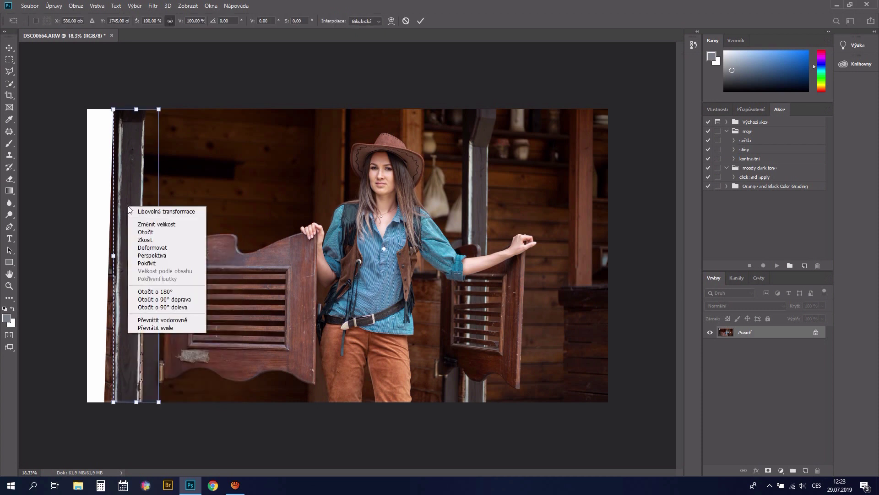
{"action": "left_click", "coordinate": [157, 212]}
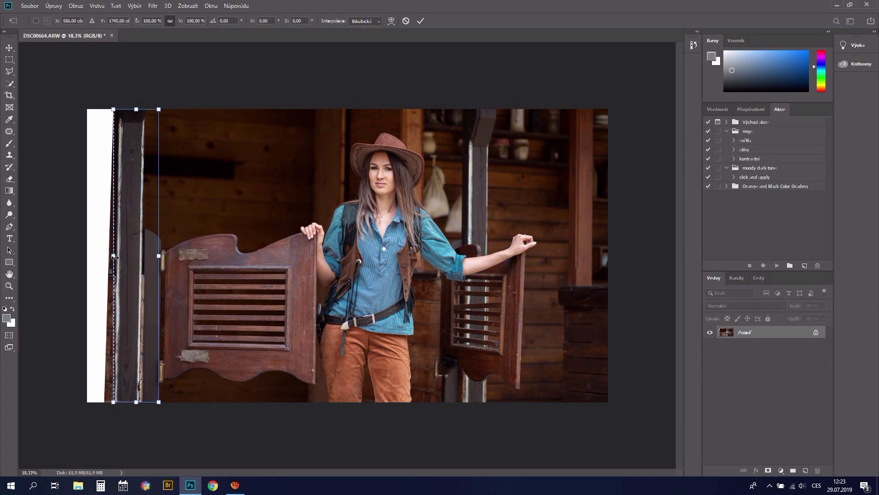
{"action": "left_click_drag", "start_coordinate": [115, 257], "coordinate": [70, 267]}
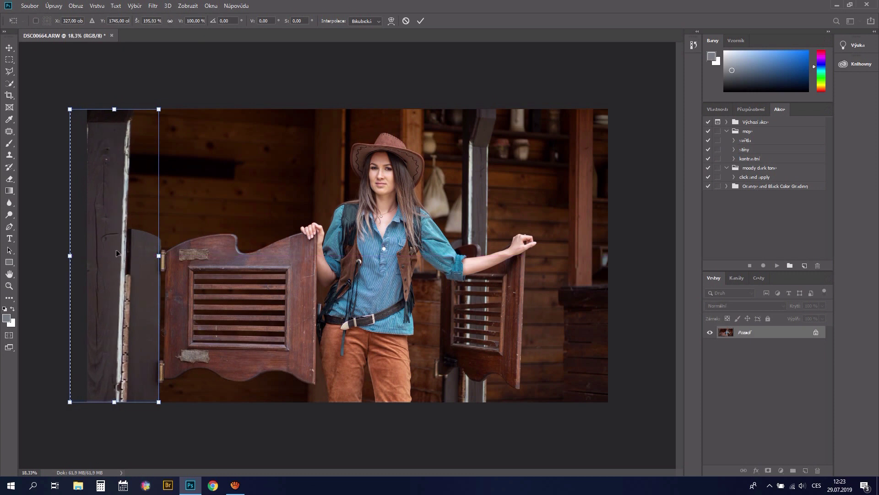
{"action": "left_click", "coordinate": [421, 21]}
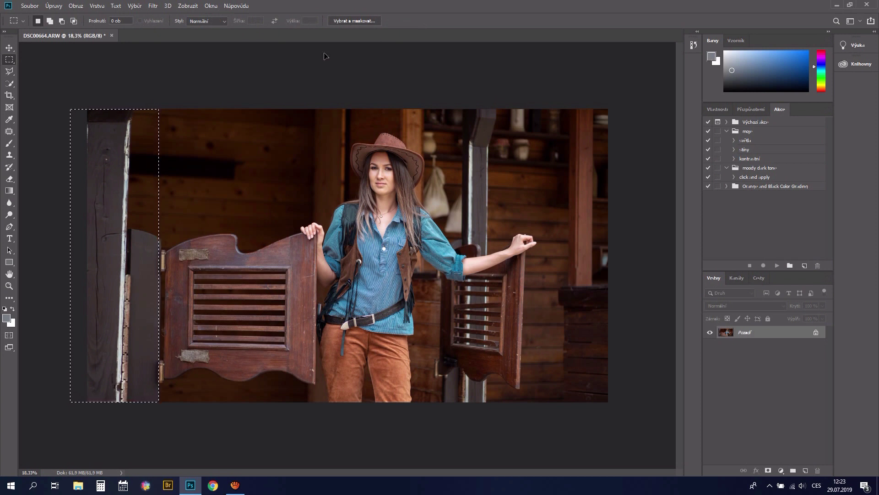
Warp the door-post strip, bending its top left and nudging its bottom right.
{"action": "right_click", "coordinate": [116, 170]}
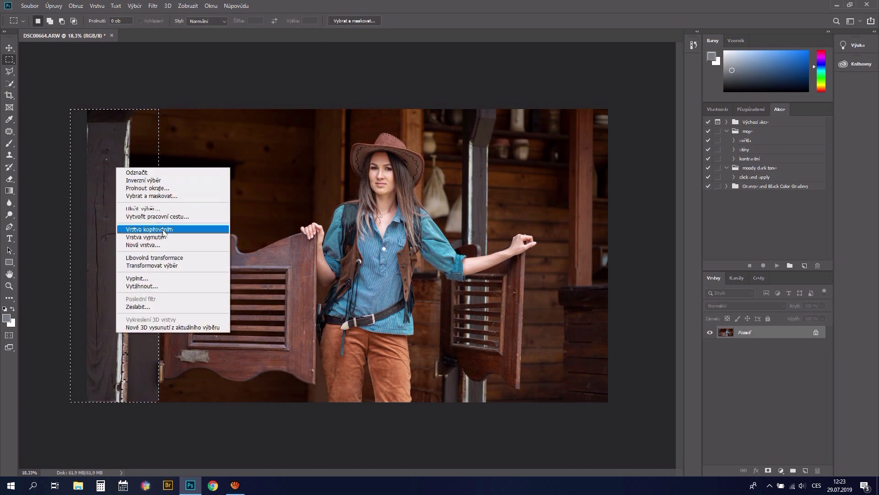
{"action": "left_click", "coordinate": [157, 258]}
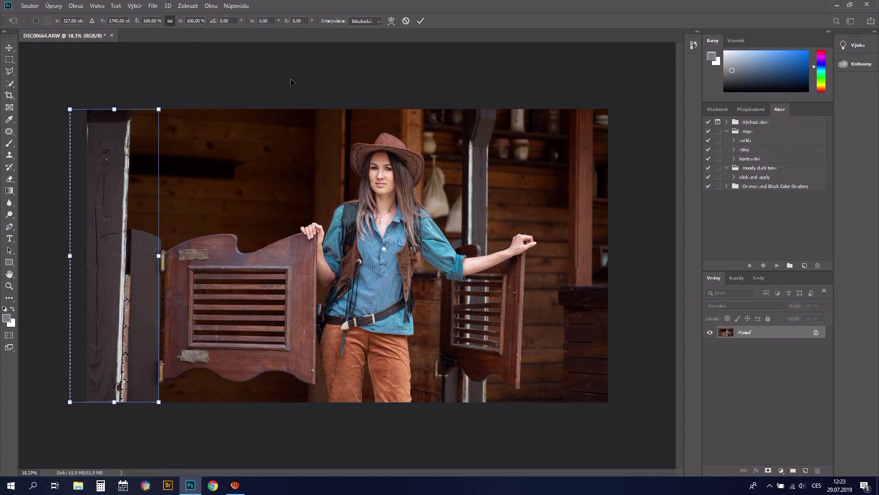
{"action": "left_click", "coordinate": [391, 21]}
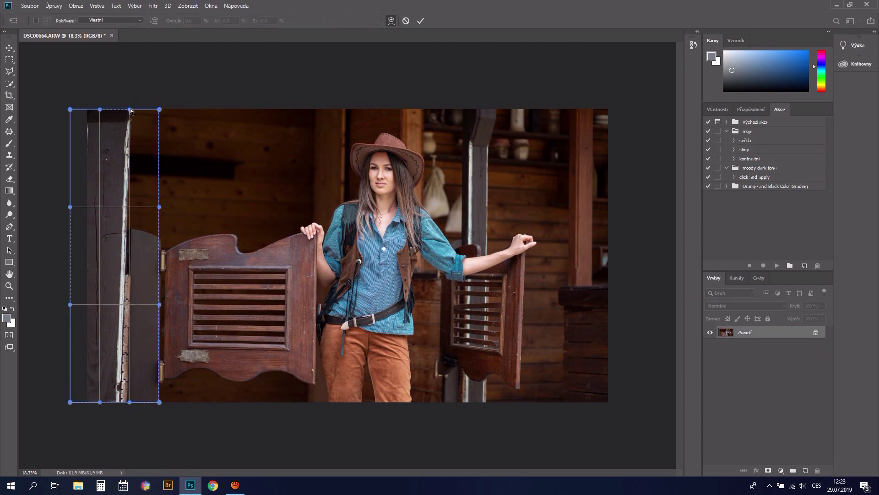
{"action": "left_click_drag", "start_coordinate": [130, 110], "coordinate": [118, 110]}
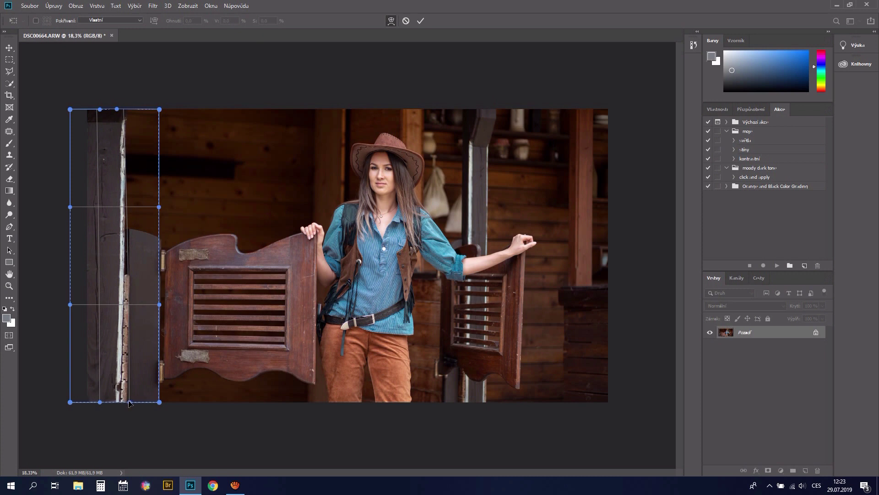
{"action": "left_click_drag", "start_coordinate": [101, 402], "coordinate": [109, 404]}
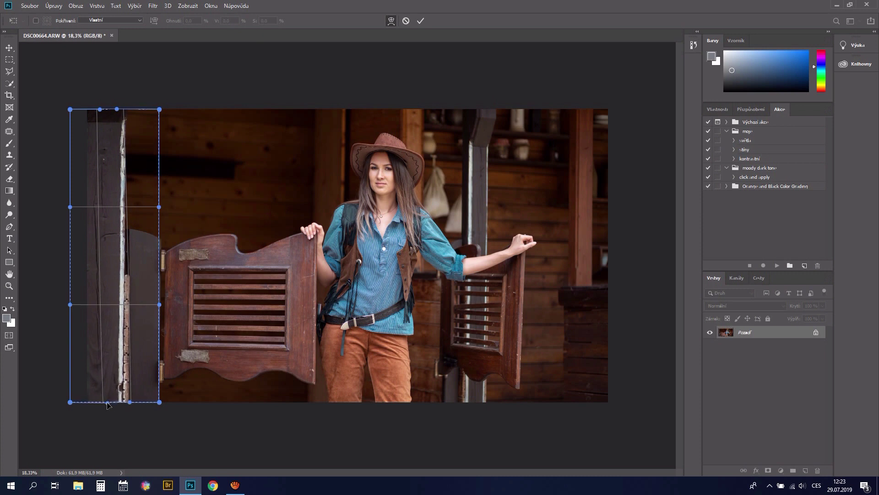
Commit the warp on the left door post.
{"action": "left_click", "coordinate": [420, 21]}
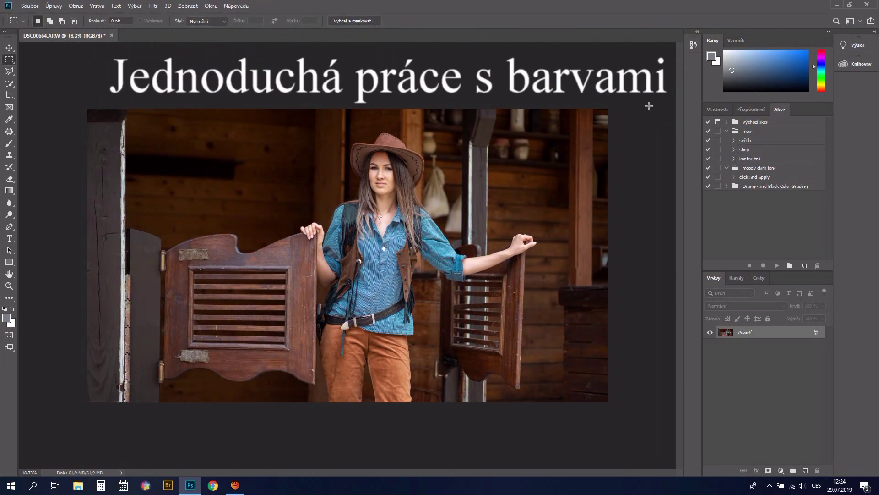
Add a Hue/Saturation layer setting Reds to saturation +3 and lightness -25.
{"action": "left_click", "coordinate": [782, 470]}
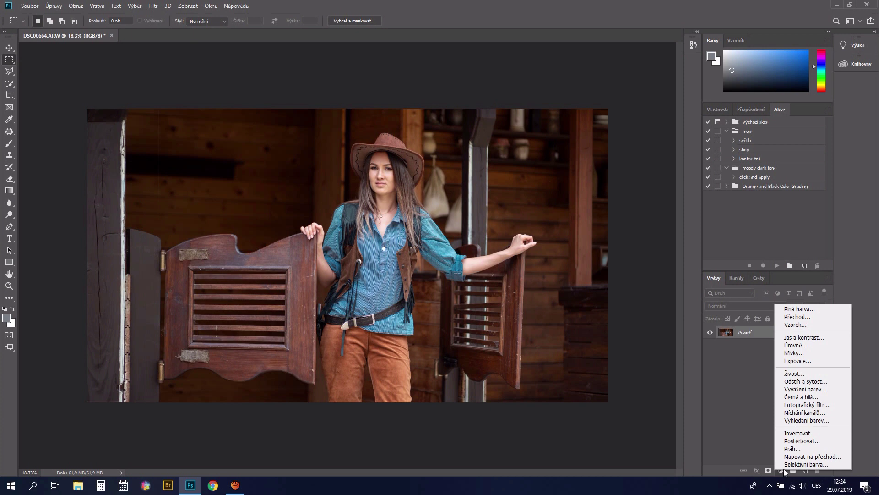
{"action": "left_click", "coordinate": [810, 381]}
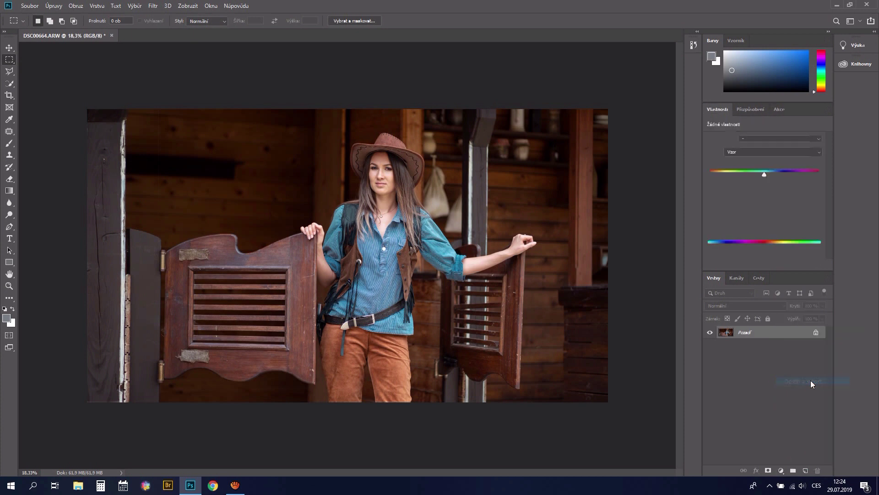
{"action": "left_click", "coordinate": [819, 151]}
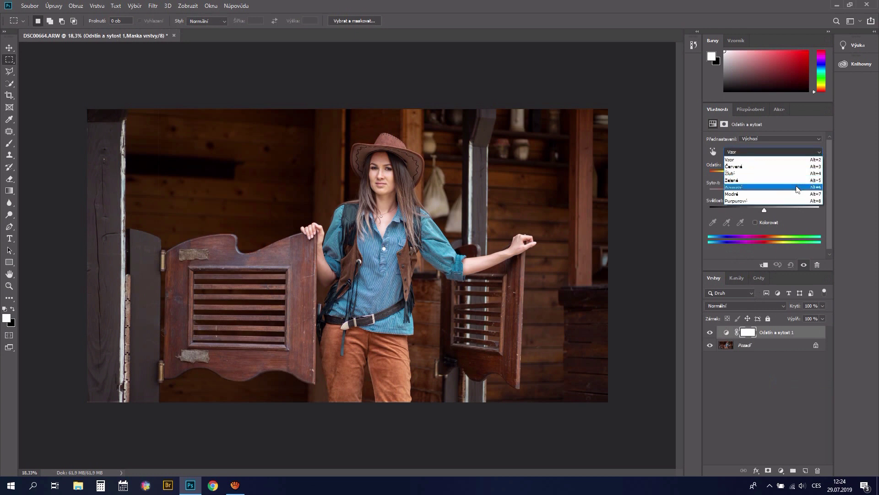
{"action": "left_click", "coordinate": [798, 167]}
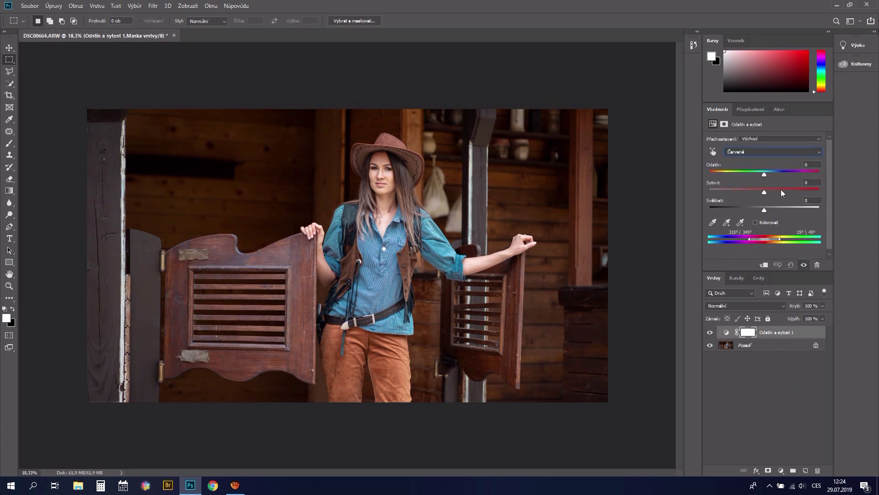
{"action": "left_click_drag", "start_coordinate": [764, 192], "coordinate": [747, 214]}
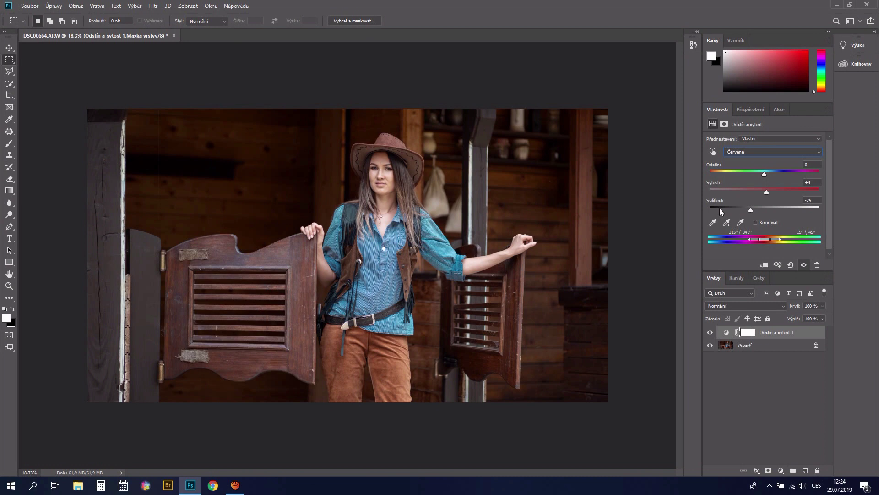
Add a Color Balance adjustment layer above the Hue/Saturation layer.
{"action": "key", "text": "ctrl+plus"}
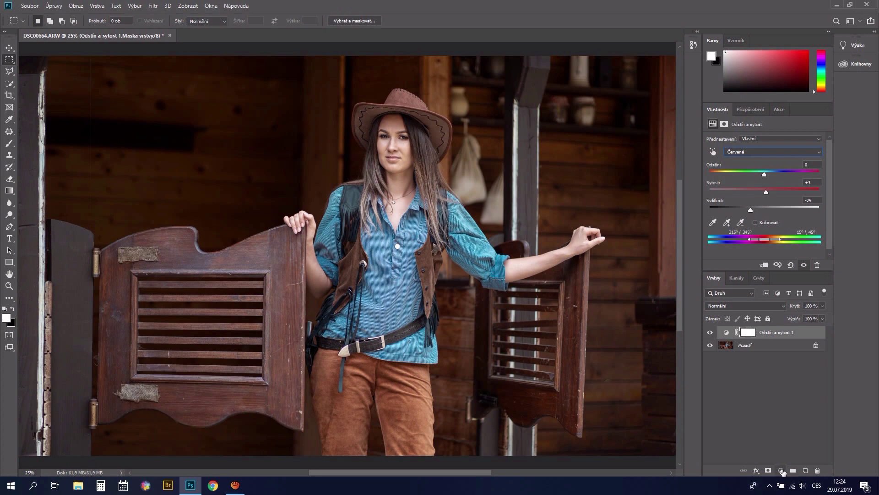
{"action": "left_click", "coordinate": [782, 470]}
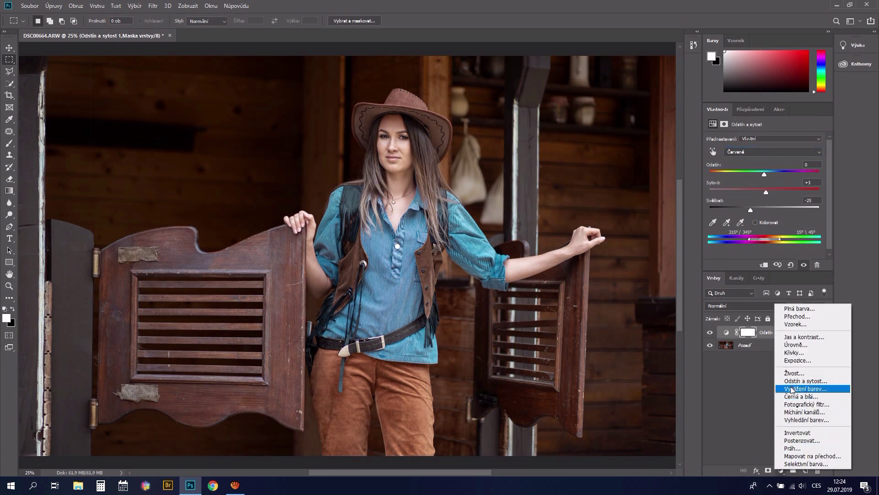
{"action": "left_click", "coordinate": [803, 389]}
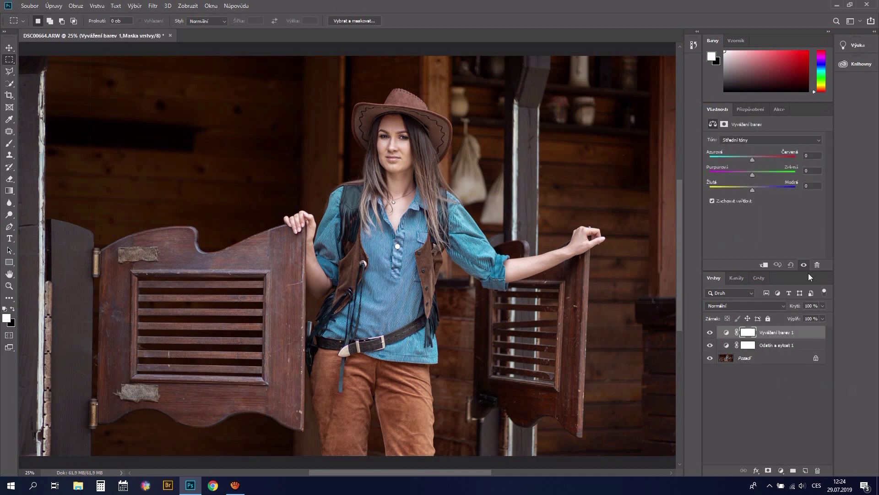
Set the Color Balance midtones to -4, 0, +8, shifting toward blue.
{"action": "left_click", "coordinate": [819, 140]}
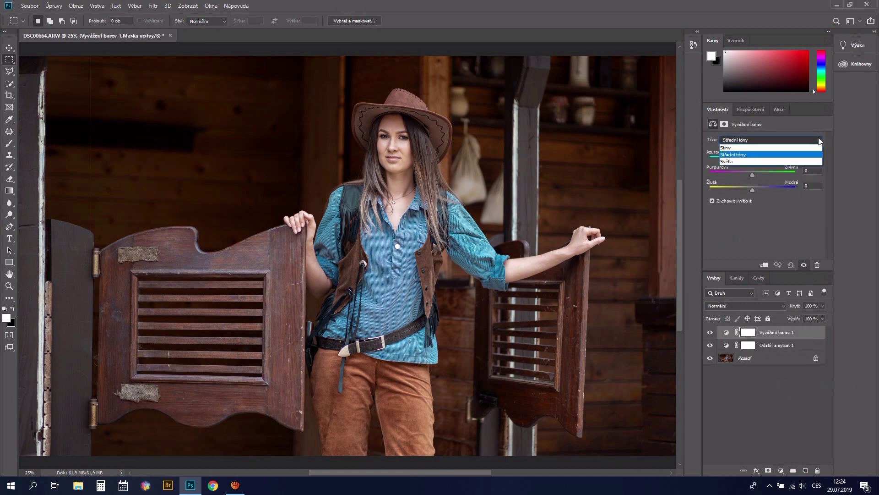
{"action": "left_click", "coordinate": [792, 147]}
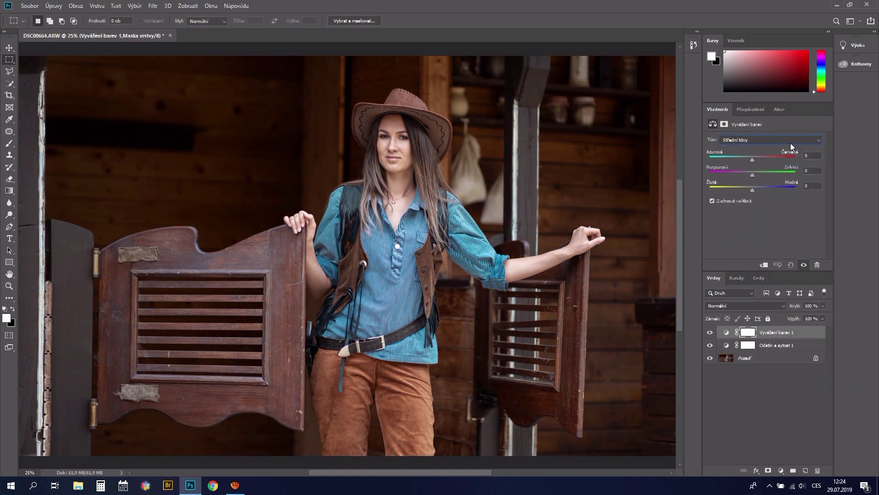
{"action": "left_click", "coordinate": [756, 189]}
Set the highlights to -7, 0, -4 and toggle the adjustments to compare.
{"action": "left_click", "coordinate": [818, 138]}
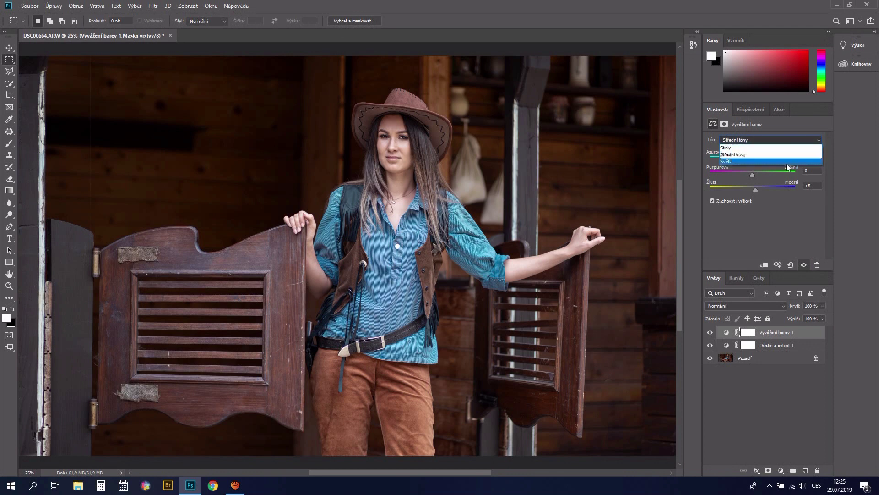
{"action": "left_click", "coordinate": [787, 162]}
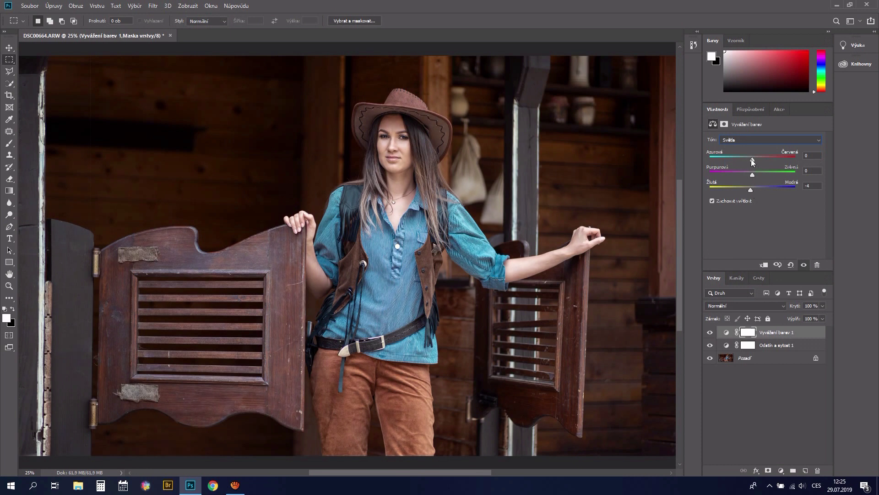
{"action": "left_click_drag", "start_coordinate": [748, 161], "coordinate": [750, 161]}
{"action": "left_click", "coordinate": [710, 358], "text": "alt"}
{"action": "left_click", "coordinate": [710, 358], "text": "alt"}
{"action": "left_click", "coordinate": [727, 332]}
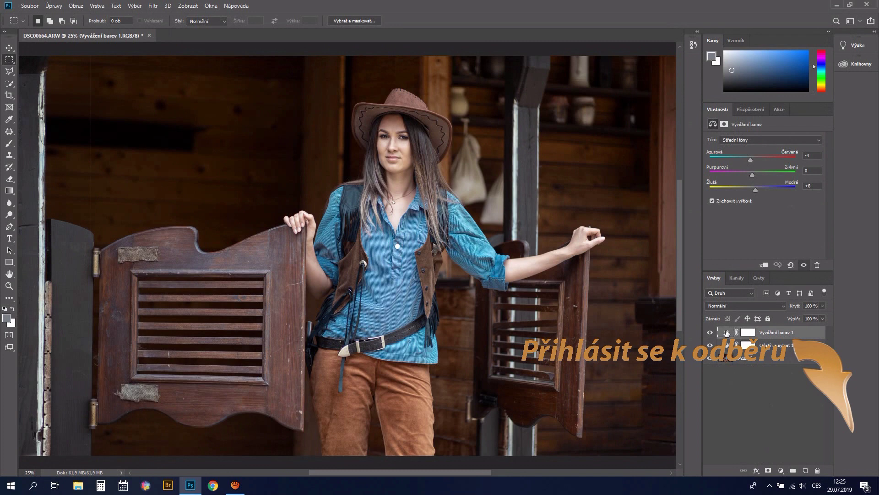
Stamp all visible layers into a merged layer and choose Filter > Liquify.
{"action": "key", "text": "ctrl+shift+alt+e"}
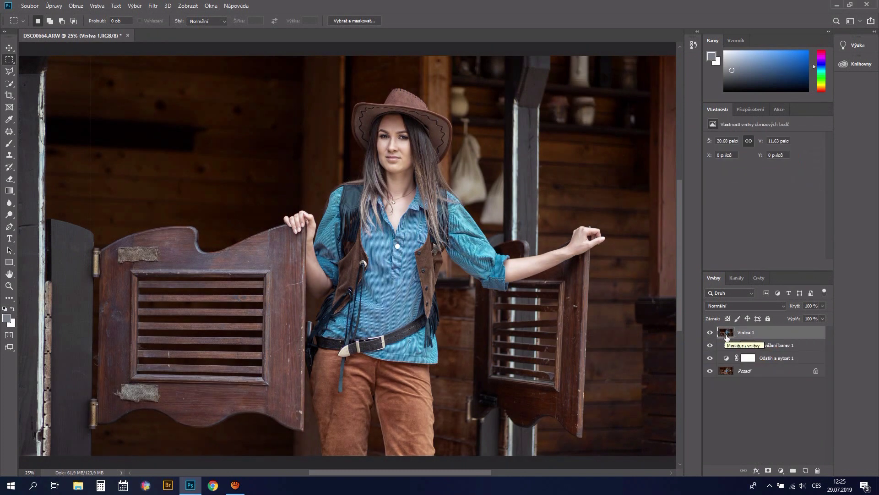
{"action": "left_click", "coordinate": [153, 6]}
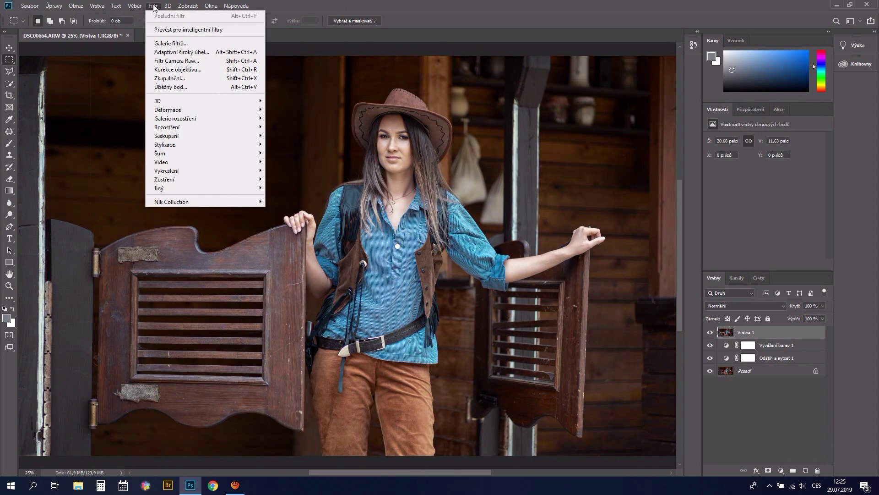
{"action": "left_click", "coordinate": [166, 78]}
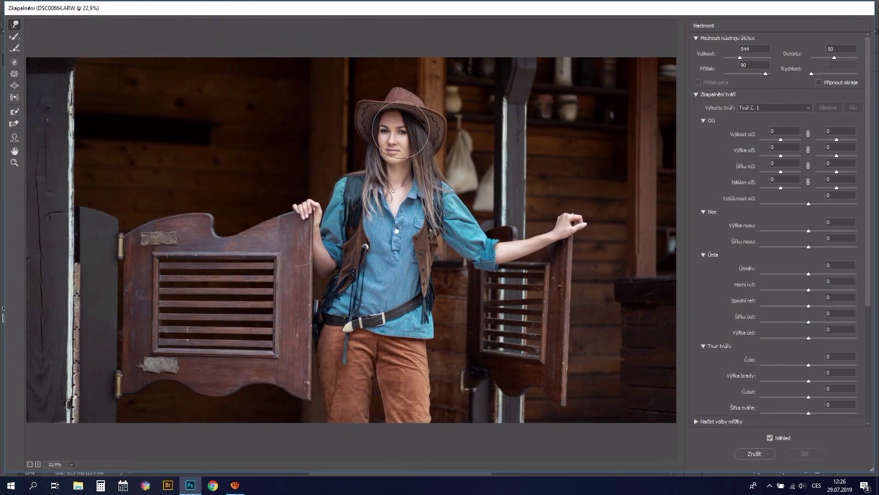
Link both eyes and set Face-Aware Eye Size to 17.
{"action": "scroll", "coordinate": [400, 130], "scroll_direction": "up", "scroll_amount": 2}
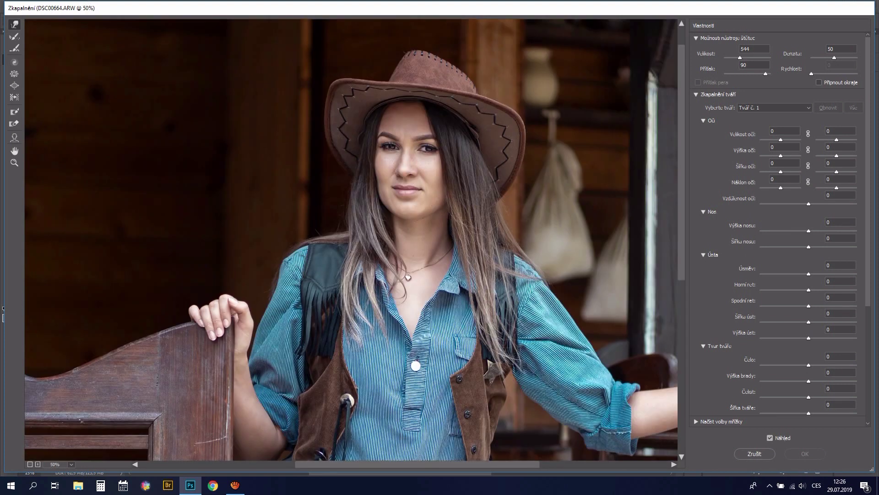
{"action": "left_click", "coordinate": [809, 133]}
{"action": "left_click_drag", "start_coordinate": [781, 139], "coordinate": [785, 139]}
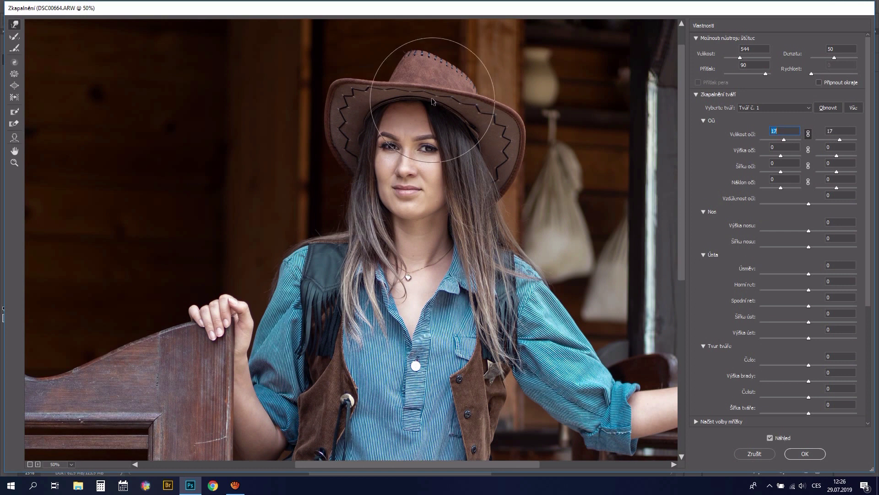
Set the left eye's Eye Height to 17 and shrink the brush to 66.
{"action": "scroll", "coordinate": [426, 100], "scroll_direction": "up", "scroll_amount": 2}
{"action": "scroll", "coordinate": [433, 98], "scroll_direction": "up", "scroll_amount": 1}
{"action": "scroll", "coordinate": [432, 98], "scroll_direction": "up", "scroll_amount": 1}
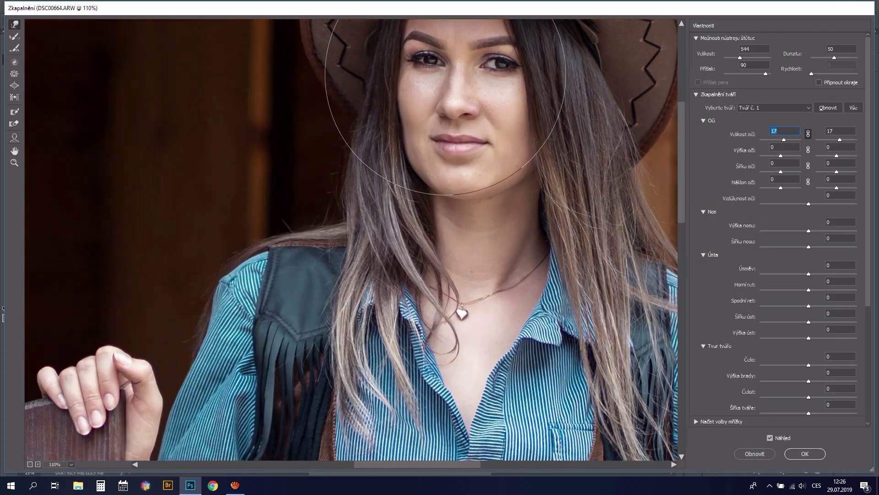
{"action": "scroll", "coordinate": [432, 98], "scroll_direction": "up", "scroll_amount": 1}
{"action": "scroll", "coordinate": [432, 98], "scroll_direction": "up", "scroll_amount": 1}
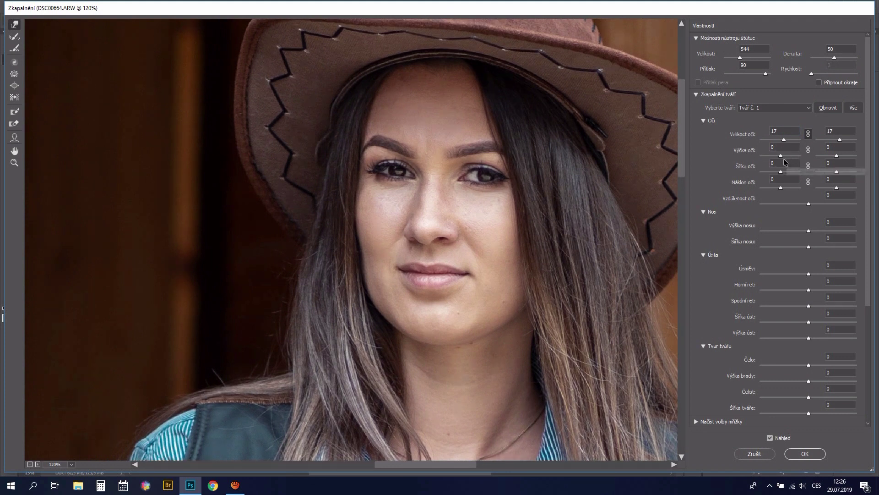
{"action": "left_click_drag", "start_coordinate": [781, 156], "coordinate": [788, 158]}
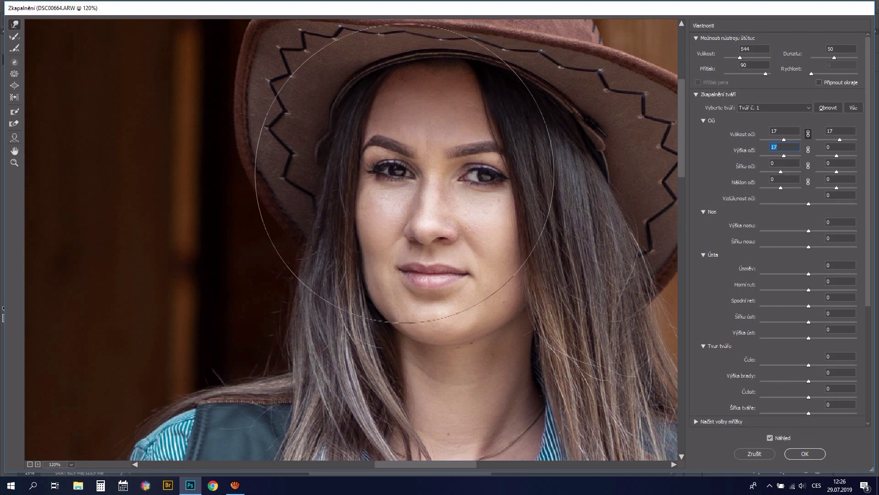
{"action": "left_click_drag", "start_coordinate": [411, 167], "coordinate": [412, 161]}
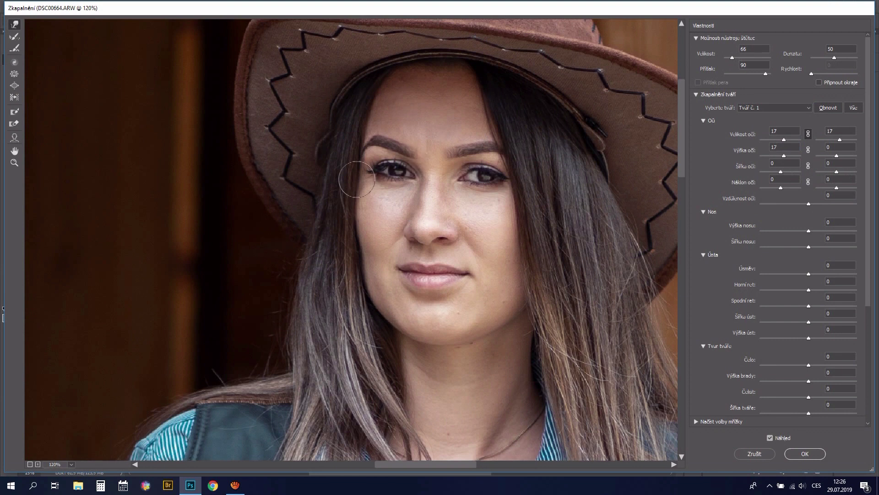
Subtly reshape the area around the left eye with Forward Warp strokes.
{"action": "left_click", "coordinate": [15, 25]}
{"action": "left_click_drag", "start_coordinate": [392, 179], "coordinate": [393, 177]}
{"action": "left_click_drag", "start_coordinate": [391, 180], "coordinate": [391, 181]}
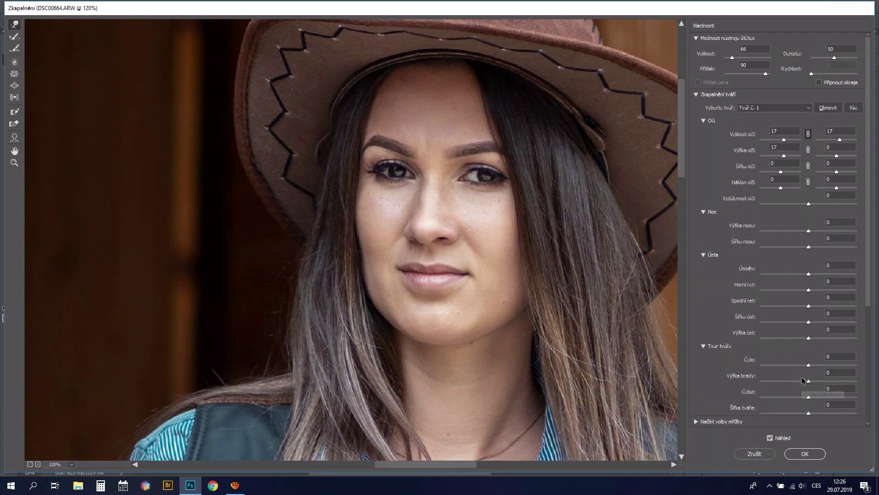
Make the upper lip fuller with an Upper Lip value of 45.
{"action": "left_click_drag", "start_coordinate": [809, 292], "coordinate": [811, 293]}
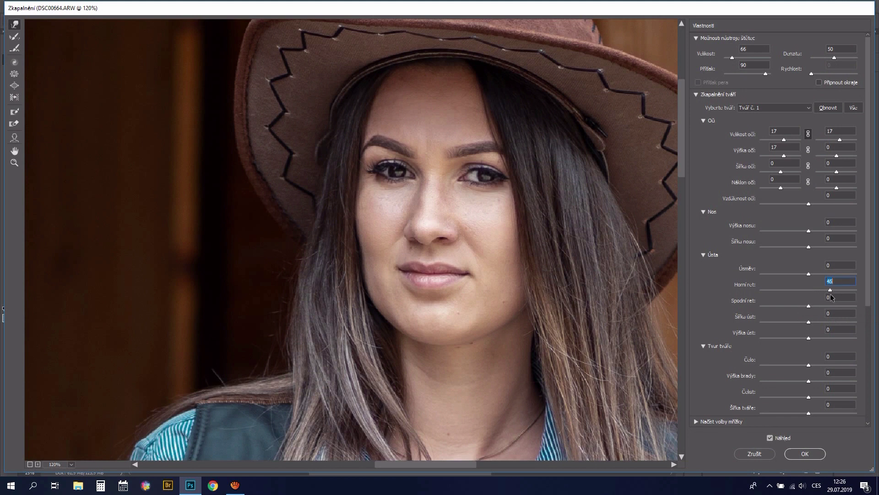
{"action": "scroll", "coordinate": [401, 304], "scroll_direction": "down", "scroll_amount": 1}
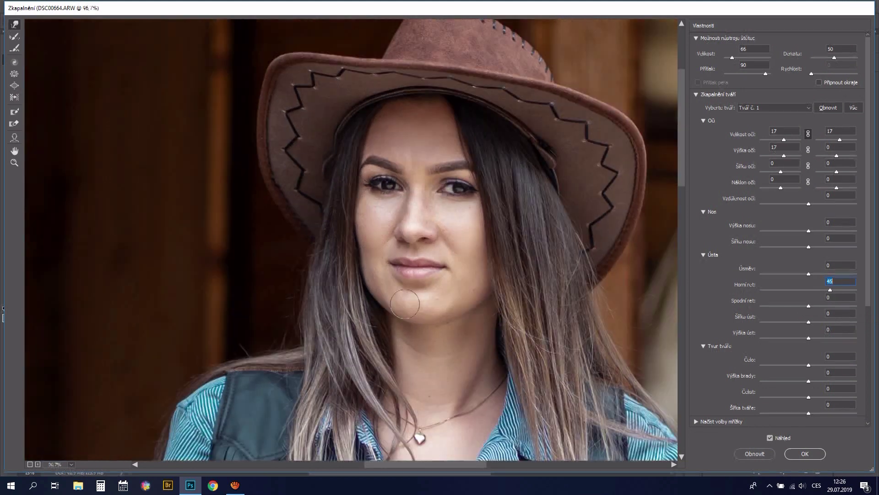
{"action": "scroll", "coordinate": [402, 303], "scroll_direction": "down", "scroll_amount": 1}
{"action": "scroll", "coordinate": [403, 298], "scroll_direction": "down", "scroll_amount": 2}
{"action": "scroll", "coordinate": [404, 296], "scroll_direction": "down", "scroll_amount": 2}
{"action": "scroll", "coordinate": [405, 300], "scroll_direction": "down", "scroll_amount": 1}
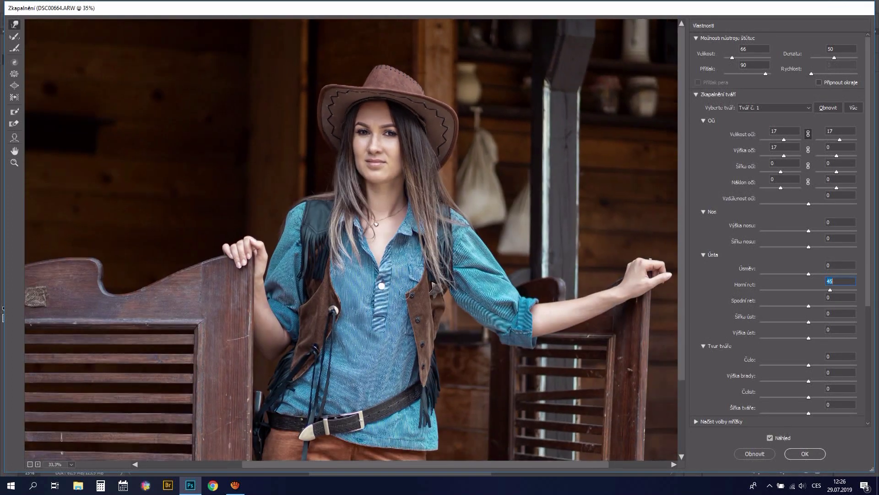
{"action": "scroll", "coordinate": [406, 305], "scroll_direction": "down", "scroll_amount": 1}
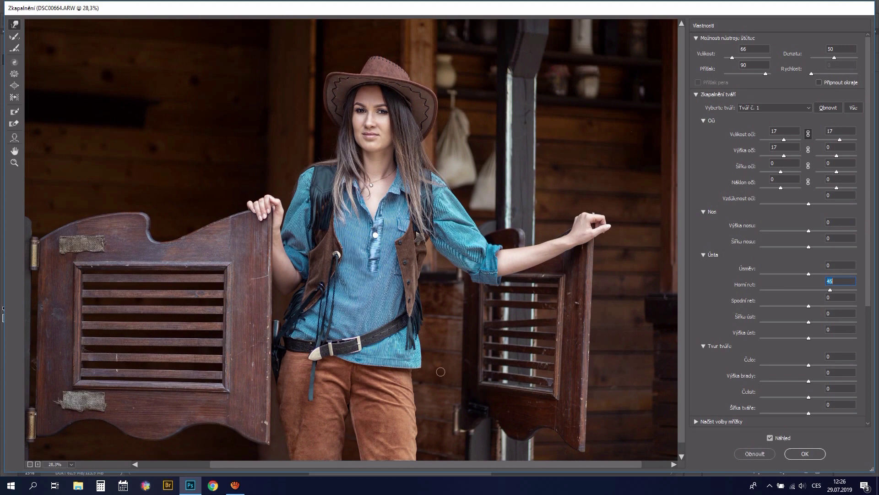
Enlarge the Forward Warp brush to size 195.
{"action": "scroll", "coordinate": [441, 371], "scroll_direction": "up", "scroll_amount": 1}
{"action": "scroll", "coordinate": [440, 372], "scroll_direction": "up", "scroll_amount": 1}
{"action": "scroll", "coordinate": [441, 372], "scroll_direction": "down", "scroll_amount": 2}
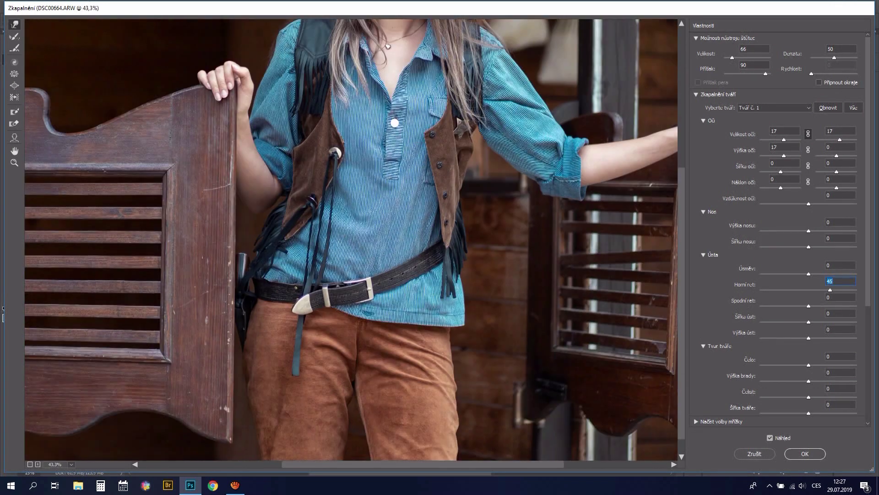
{"action": "scroll", "coordinate": [472, 333], "scroll_direction": "up", "scroll_amount": 1}
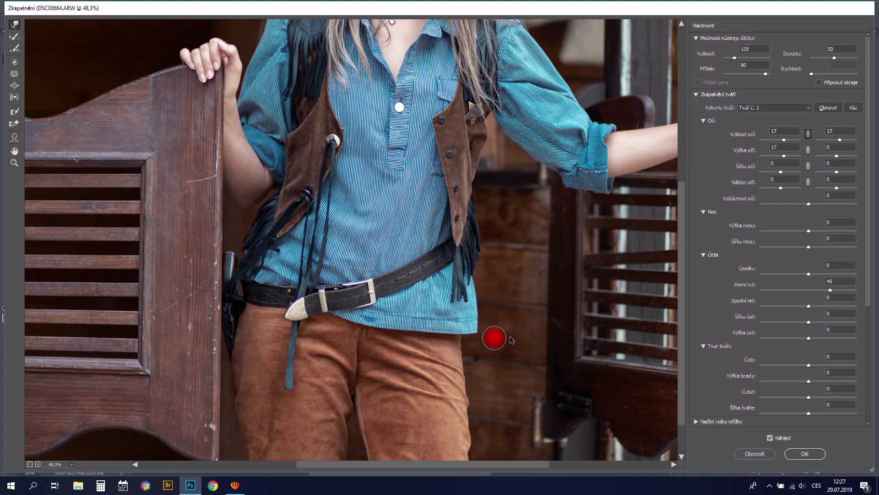
{"action": "left_click_drag", "start_coordinate": [511, 339], "coordinate": [521, 340]}
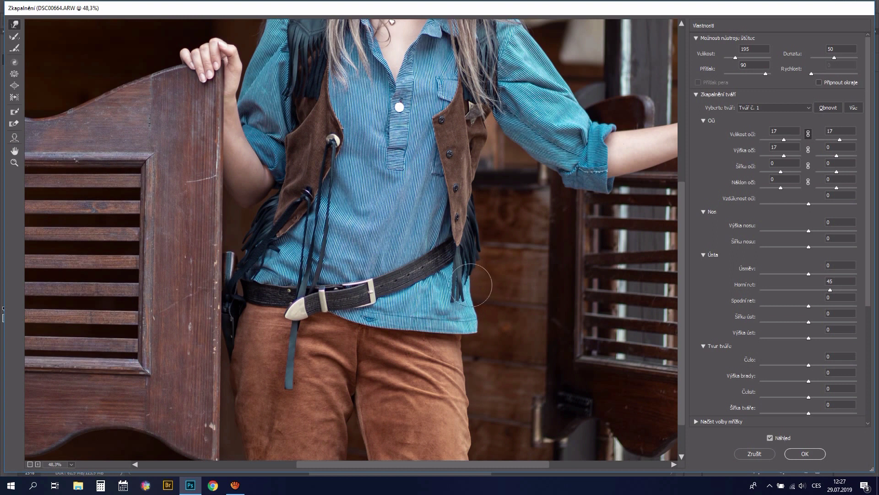
Push the shirt's right edge near the hem and the pants' left edge inward.
{"action": "mouse_move", "coordinate": [474, 323]}
{"action": "left_mouse_down"}
{"action": "mouse_move", "coordinate": [479, 335]}
{"action": "mouse_move", "coordinate": [479, 285]}
{"action": "mouse_move", "coordinate": [472, 330]}
{"action": "left_mouse_up"}
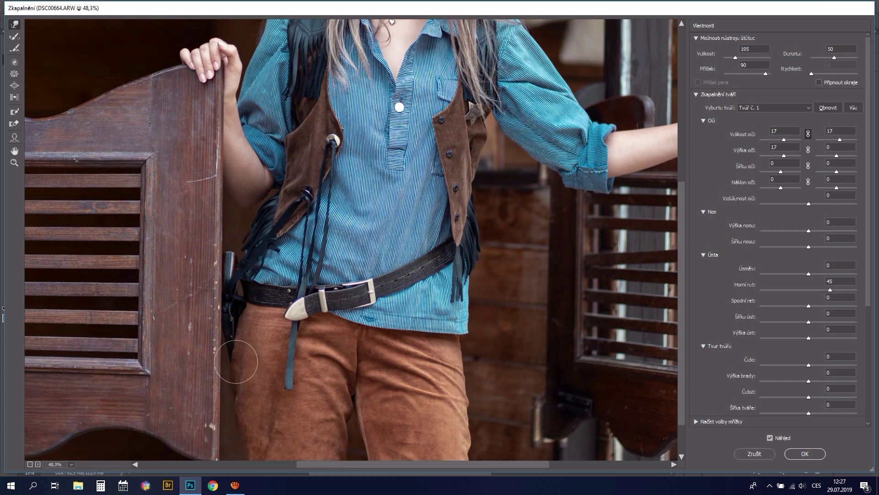
{"action": "mouse_move", "coordinate": [240, 362]}
{"action": "left_mouse_down"}
{"action": "mouse_move", "coordinate": [236, 396]}
{"action": "mouse_move", "coordinate": [224, 406]}
{"action": "left_mouse_up"}
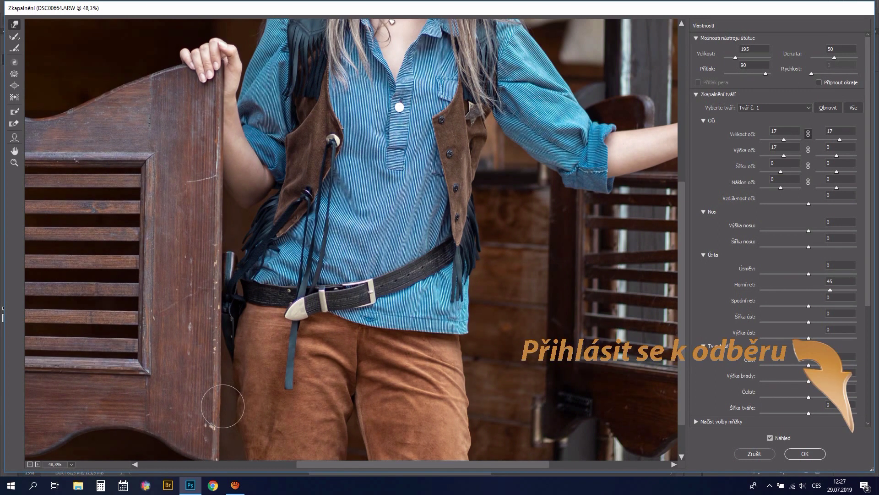
{"action": "left_click_drag", "start_coordinate": [223, 406], "coordinate": [239, 434]}
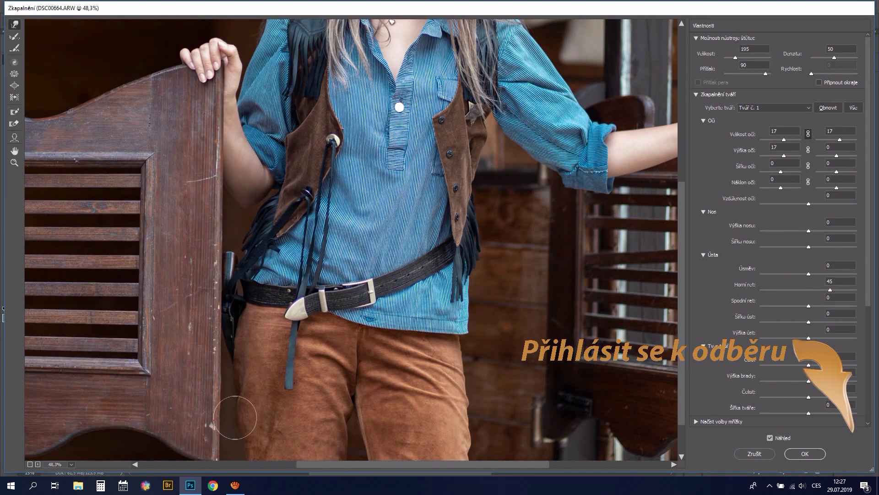